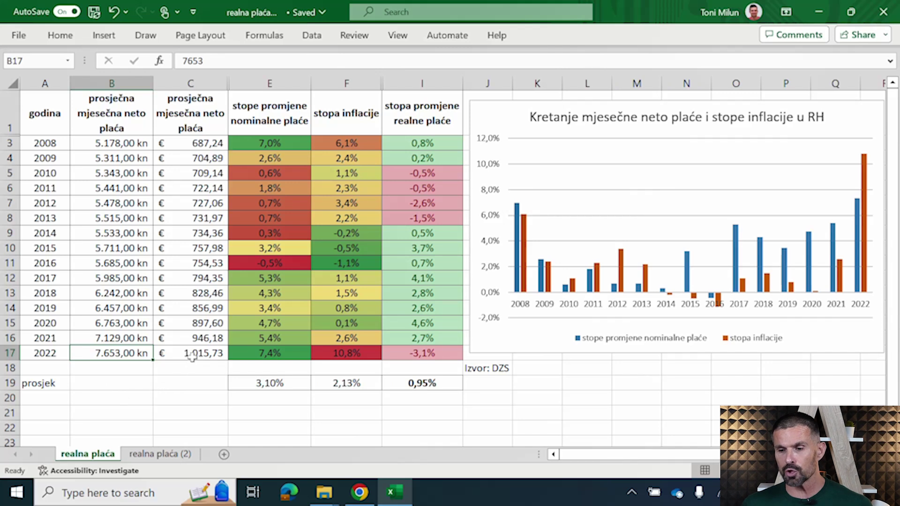
- Examine the 2022 net pay in euros, the nominal pay change rates for 2008, 2022 and 2016, and the 2015 and 2016 kuna pay
click(192, 353)
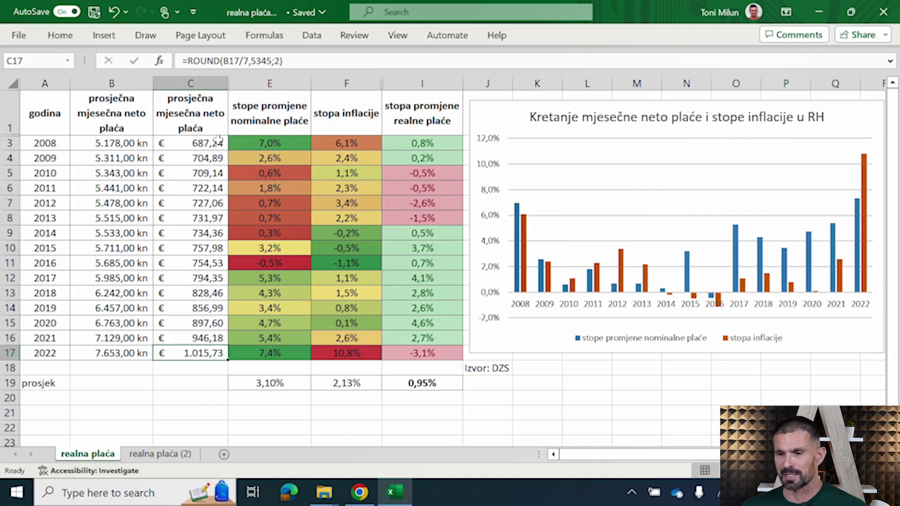
click(268, 121)
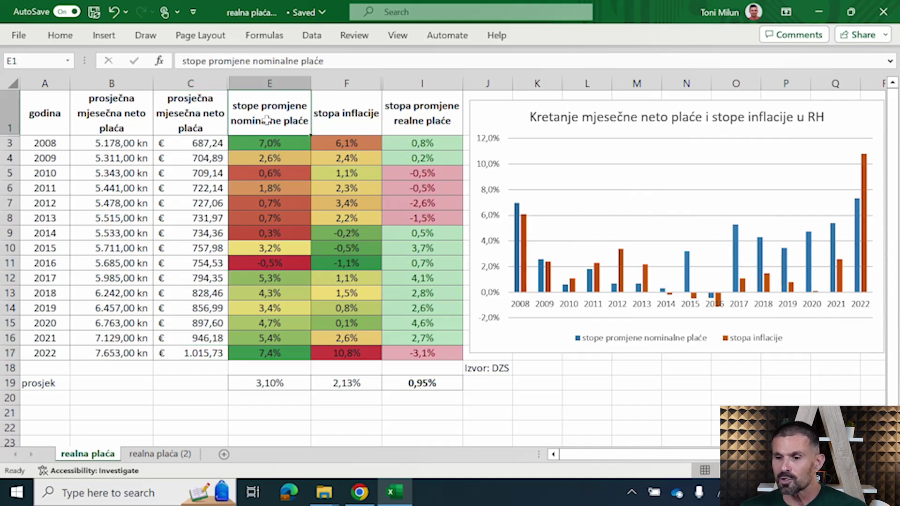
click(291, 143)
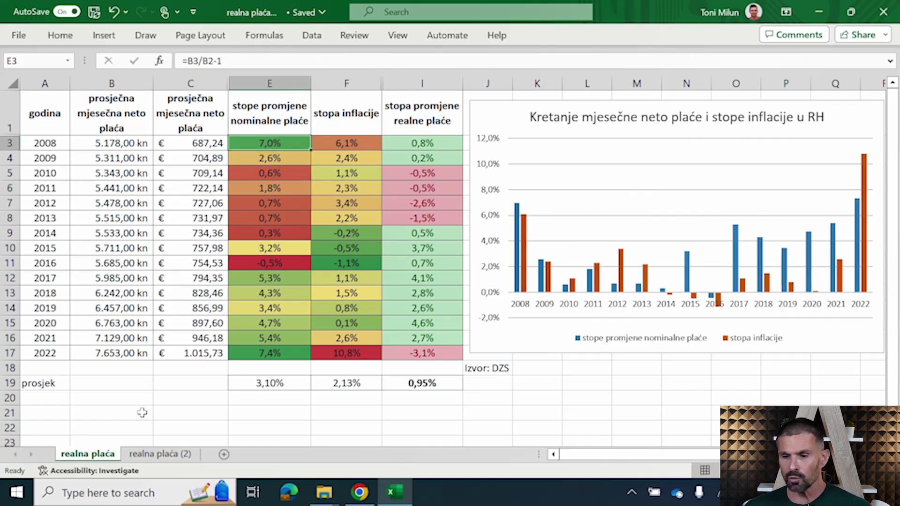
click(260, 352)
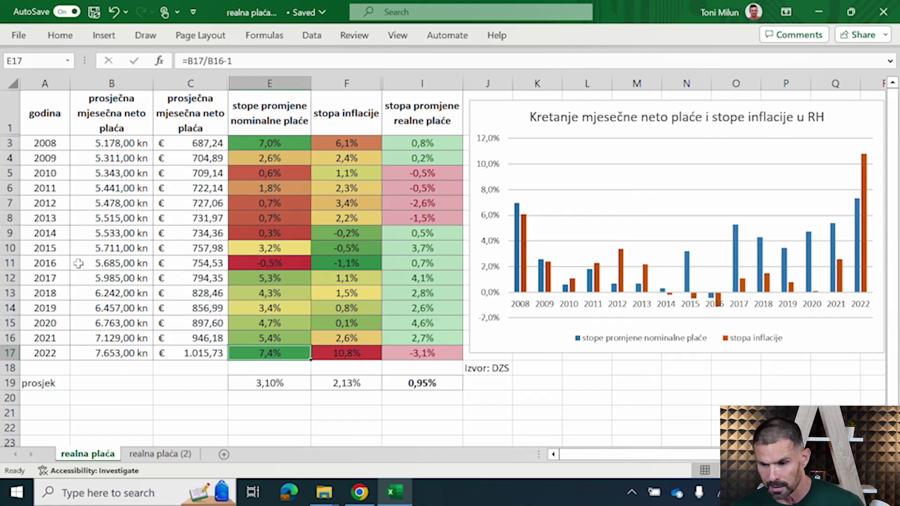
click(270, 264)
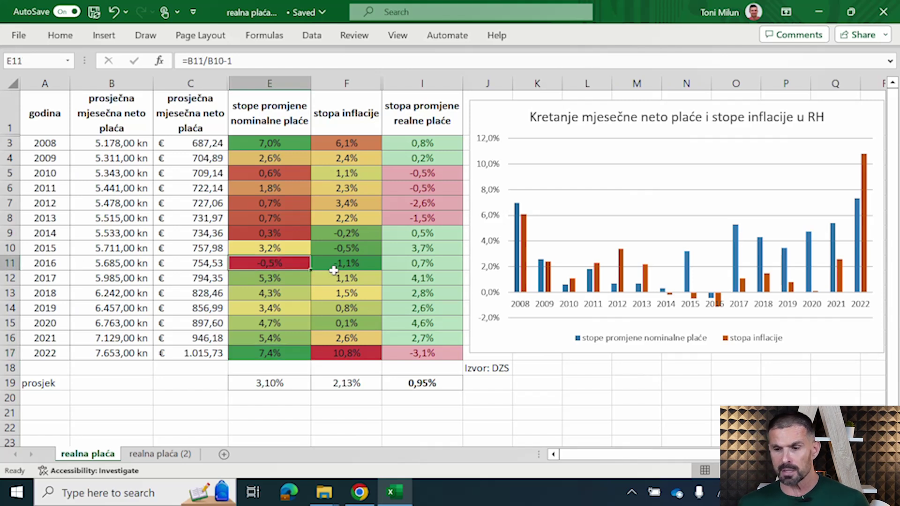
click(118, 249)
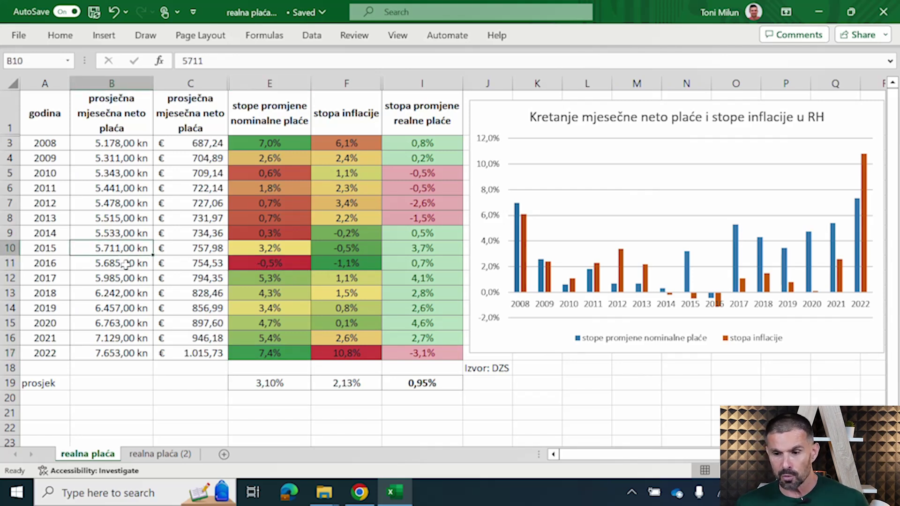
click(124, 264)
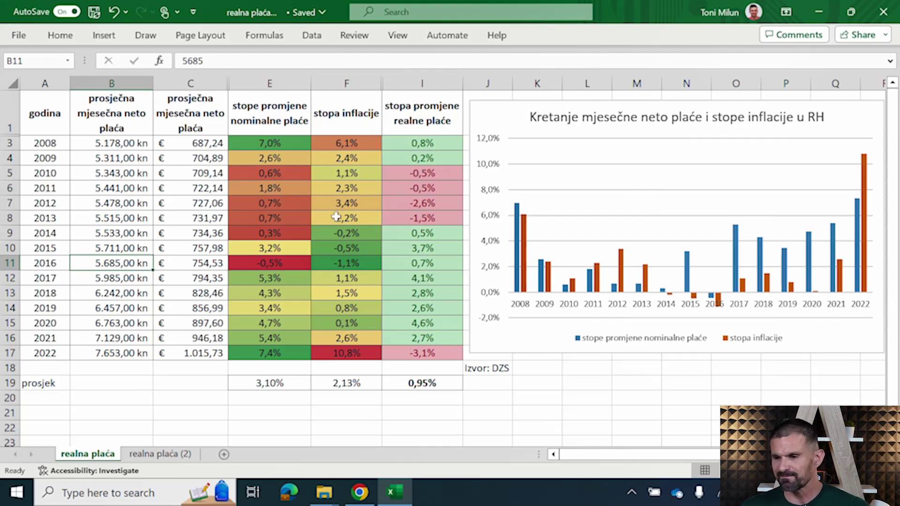
- Review the inflation rates for 2008, 2014 to 2016 and 2022, and select the whole stopa inflacije column down to 2022
click(351, 143)
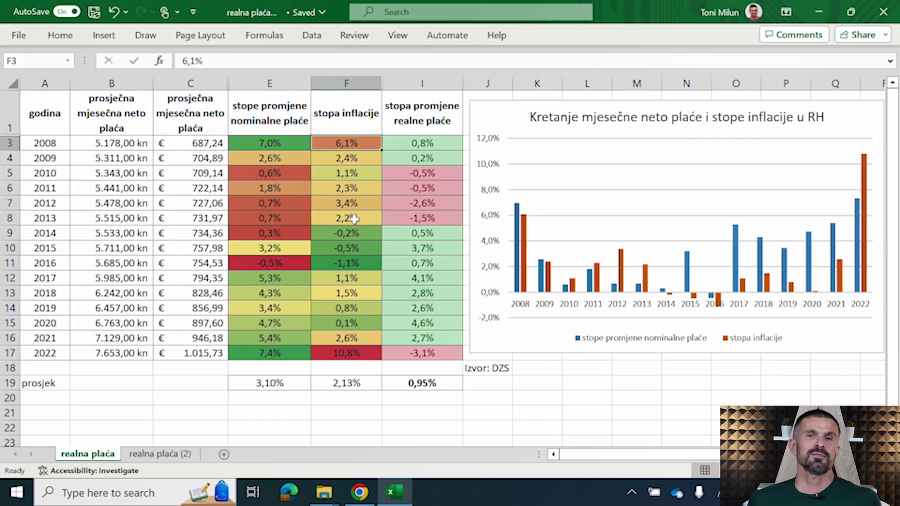
drag(355, 236, 353, 264)
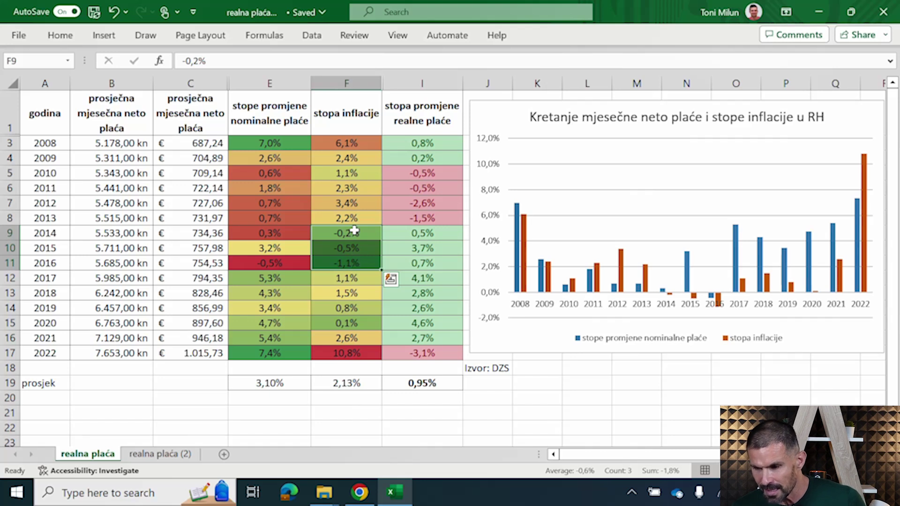
click(355, 232)
click(353, 248)
click(353, 263)
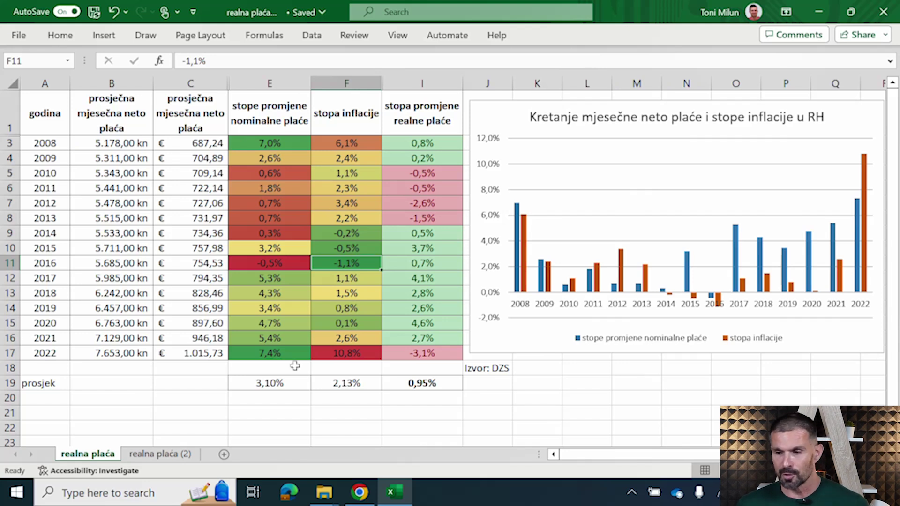
click(347, 356)
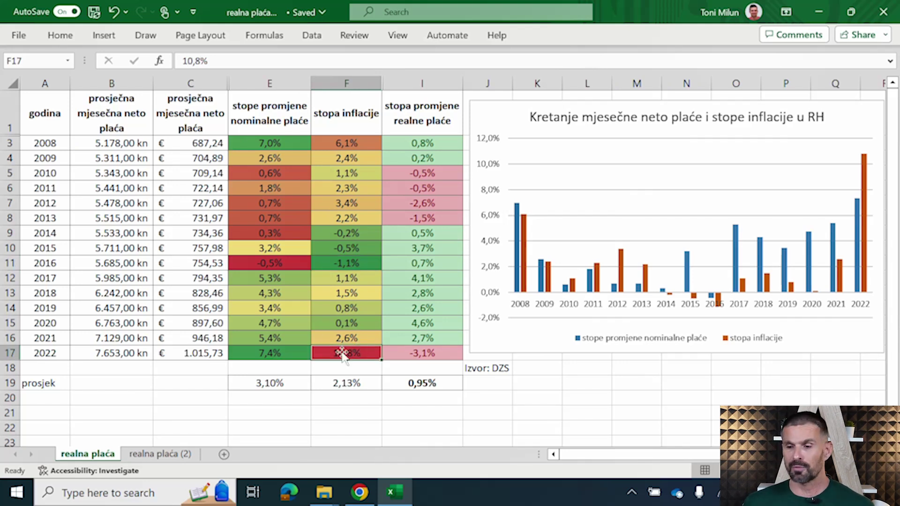
click(314, 91)
key(ctrl+shift+Down)
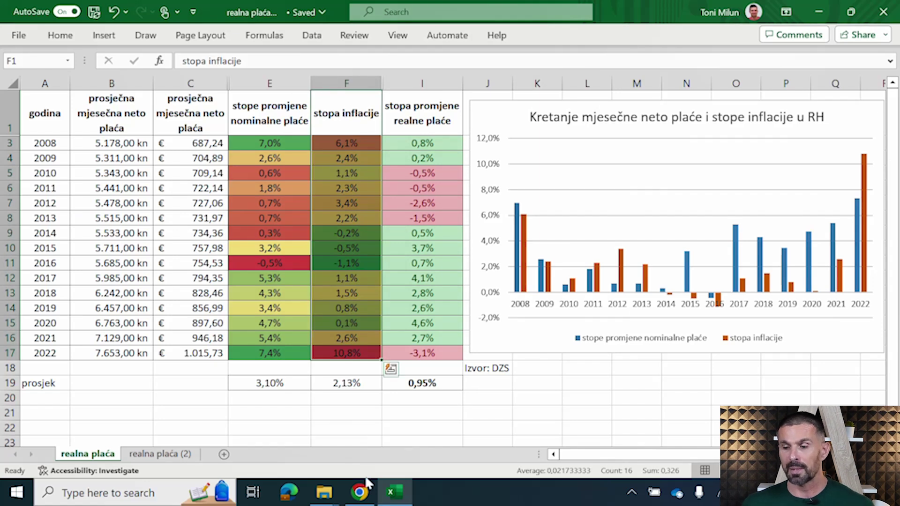
- Switch to the Državni zavod za statistiku inflation calculator in Chrome and inspect the average annual inflation points on its chart
mouse_move(366, 501)
click(360, 436)
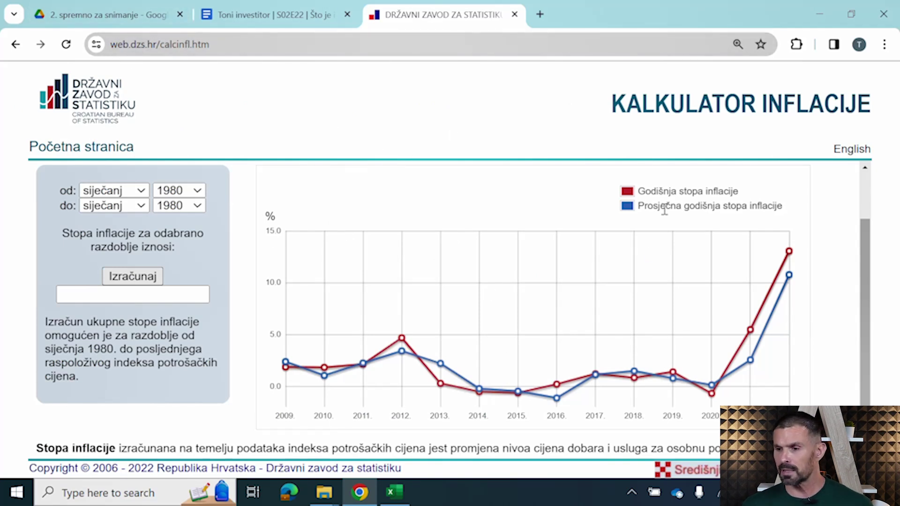
mouse_move(789, 277)
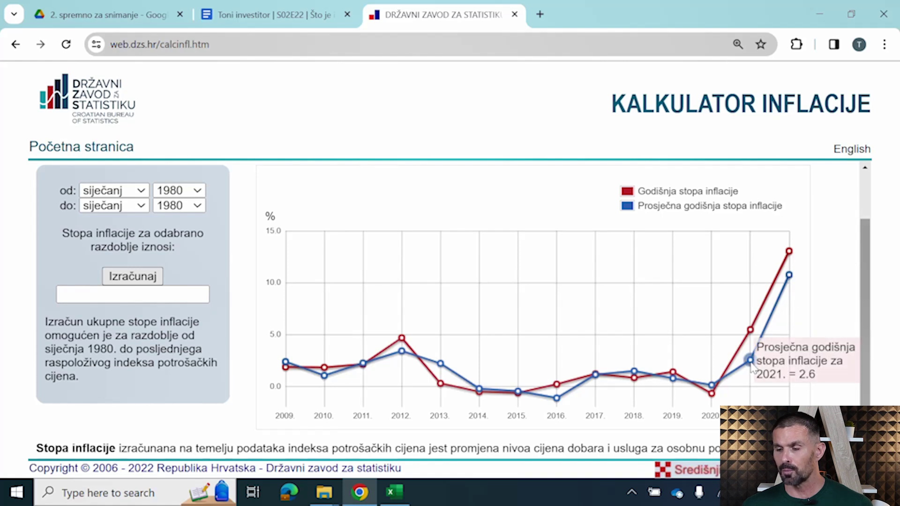
mouse_move(712, 387)
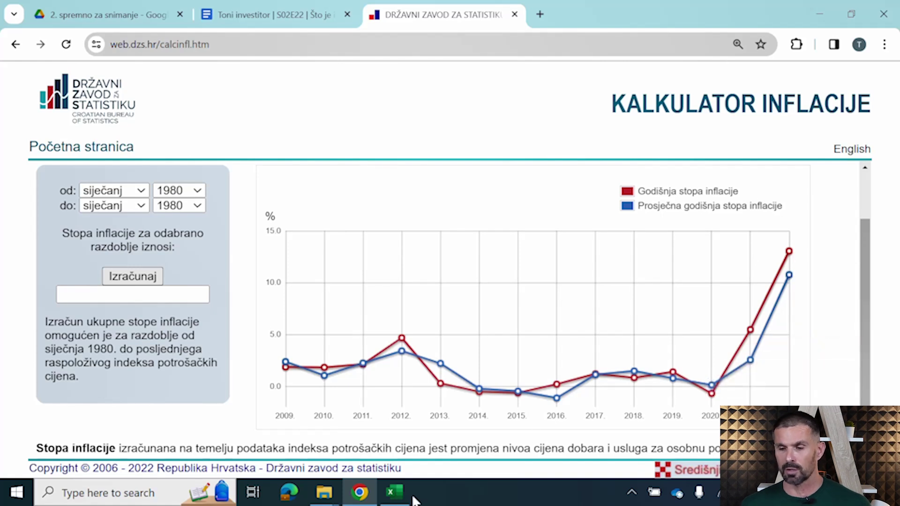
- Switch back to the Excel wage table and compare the 2008 real pay change with that year's nominal change and inflation rate
click(394, 492)
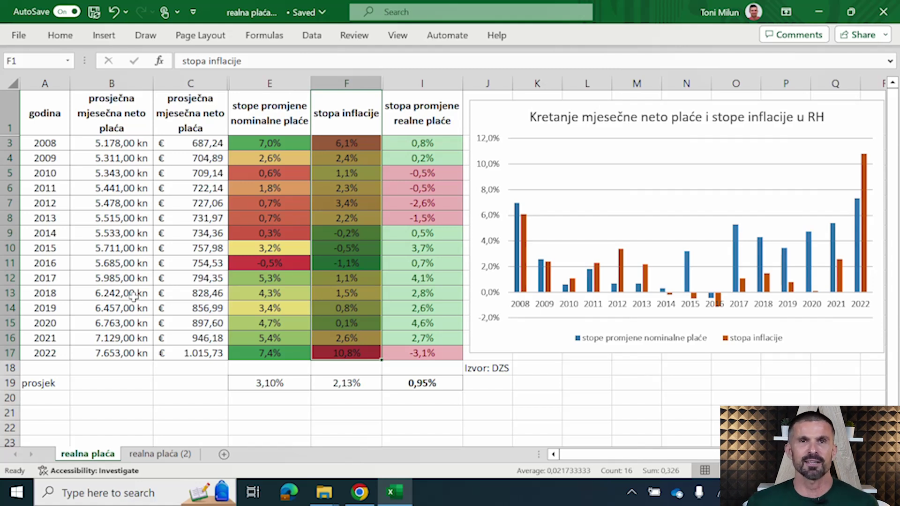
click(420, 113)
click(422, 144)
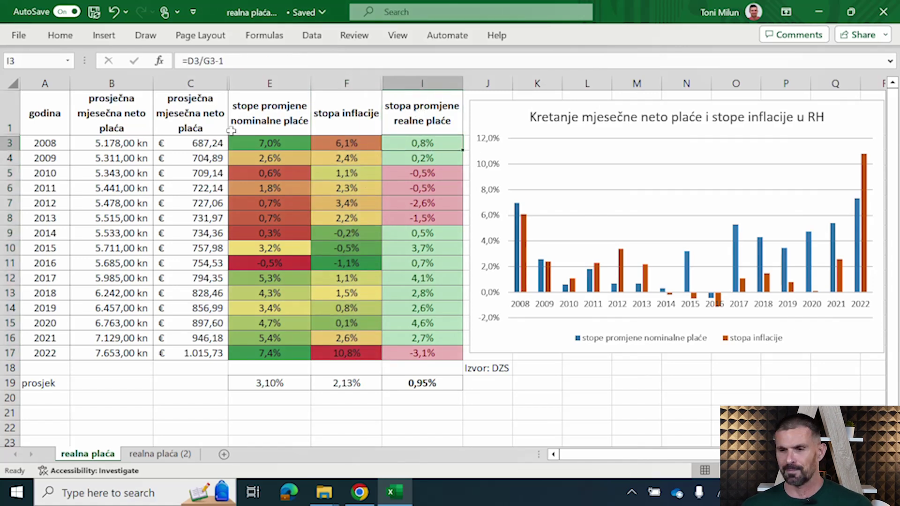
click(274, 140)
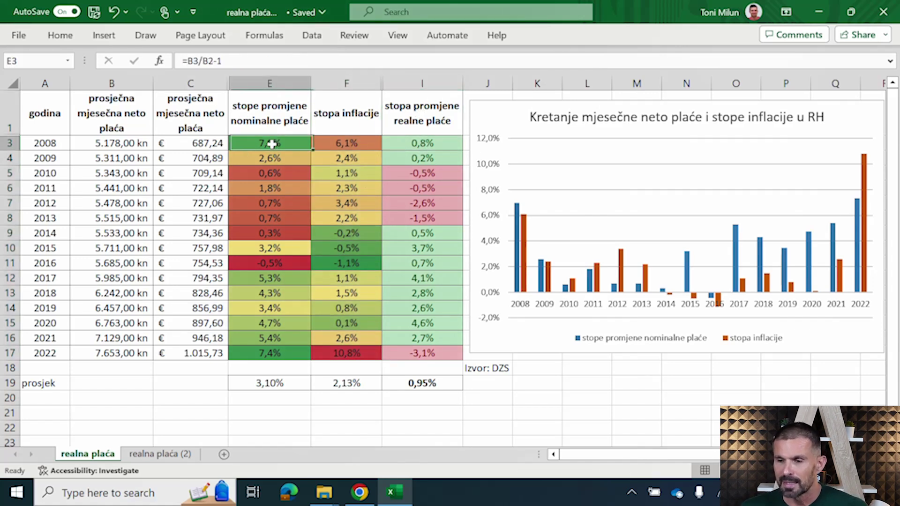
click(351, 142)
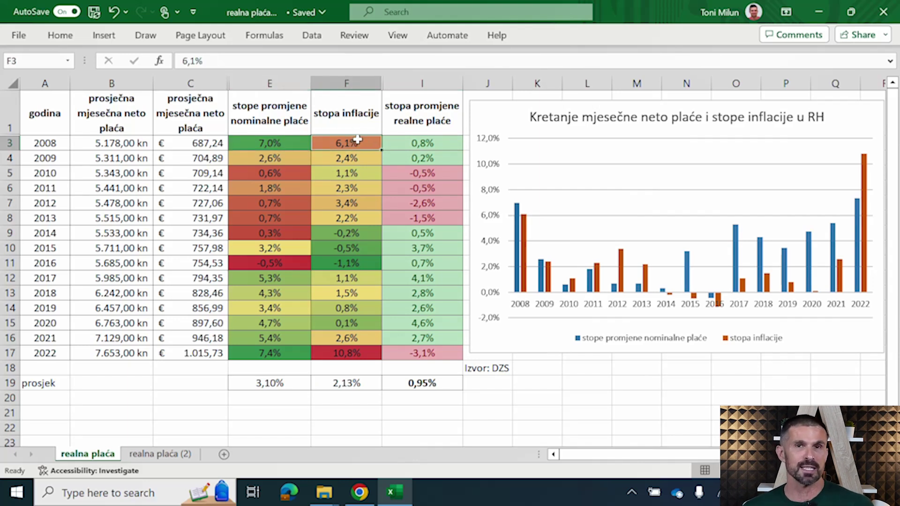
click(424, 144)
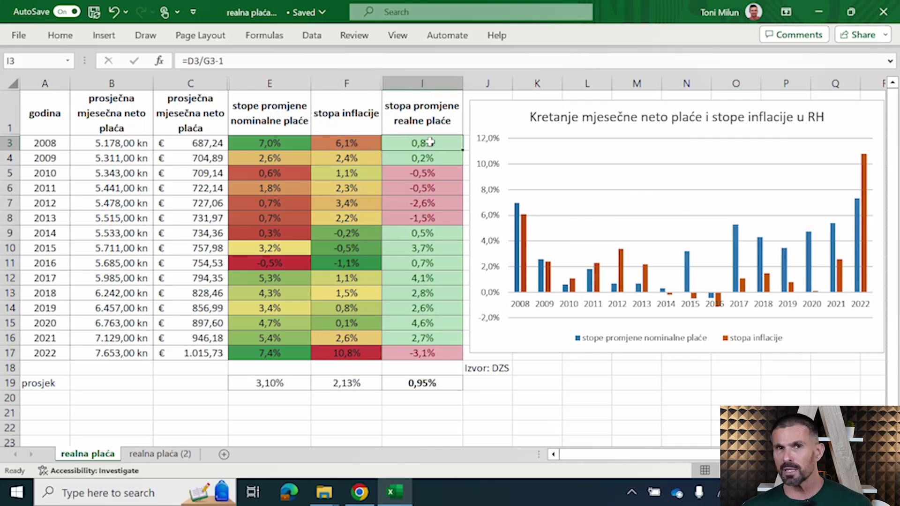
click(270, 143)
click(360, 145)
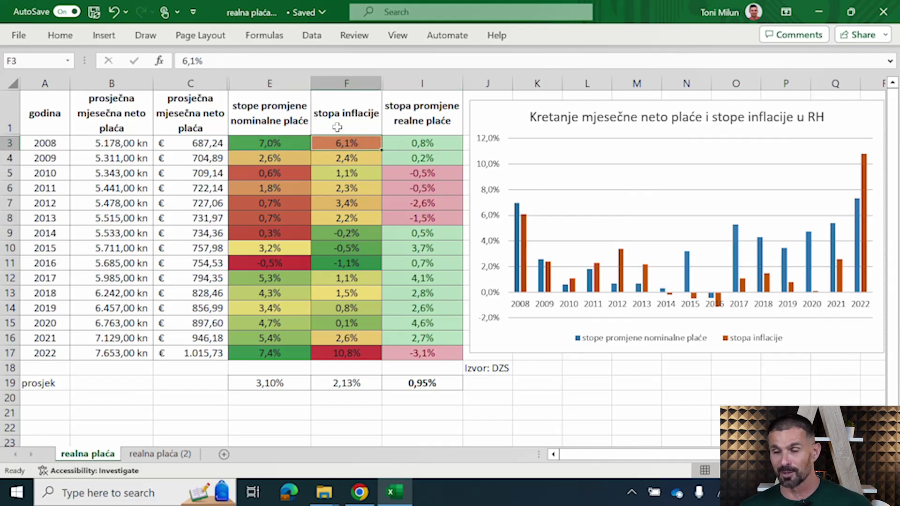
- Review the real pay change rates for 2008, 2009, 2014, 2015 and 2017
click(438, 142)
click(444, 158)
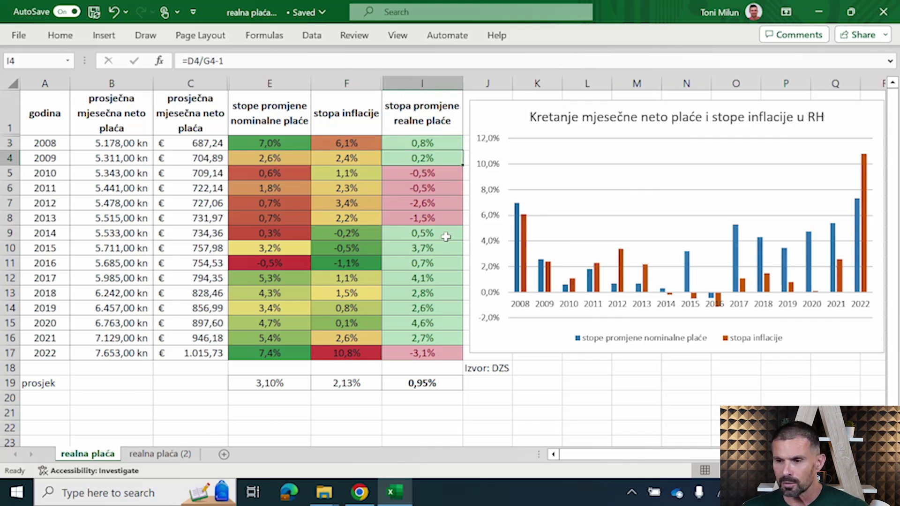
click(445, 237)
click(446, 250)
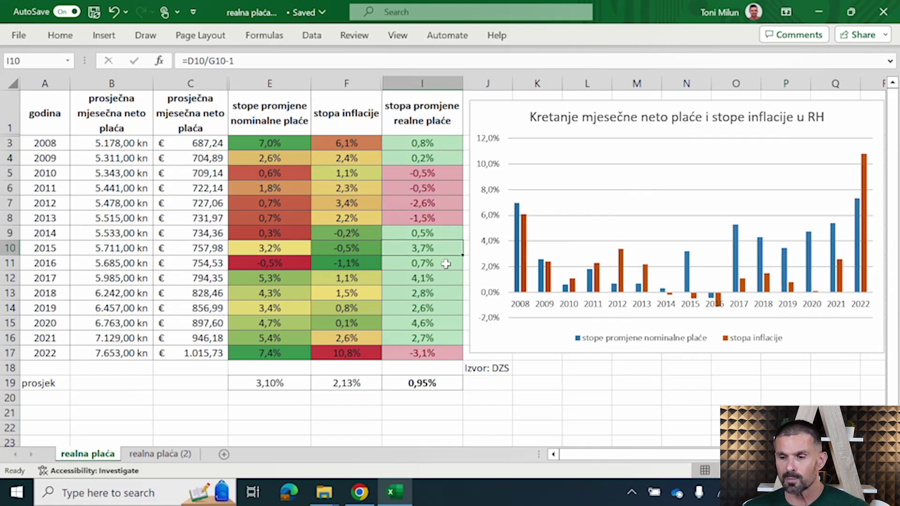
click(447, 279)
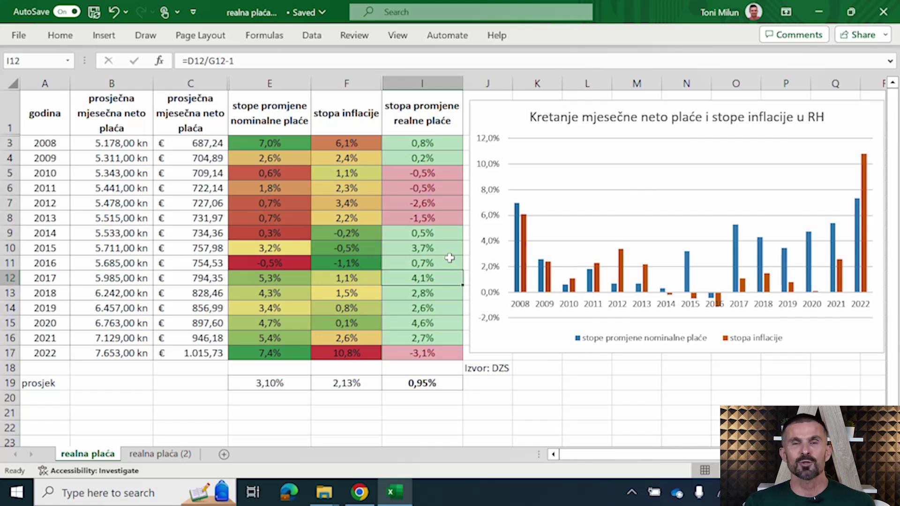
- Examine the real pay change rates for 2010 to 2013 and 2022, along with the 2022 nominal change
click(435, 176)
click(429, 188)
click(427, 203)
click(424, 217)
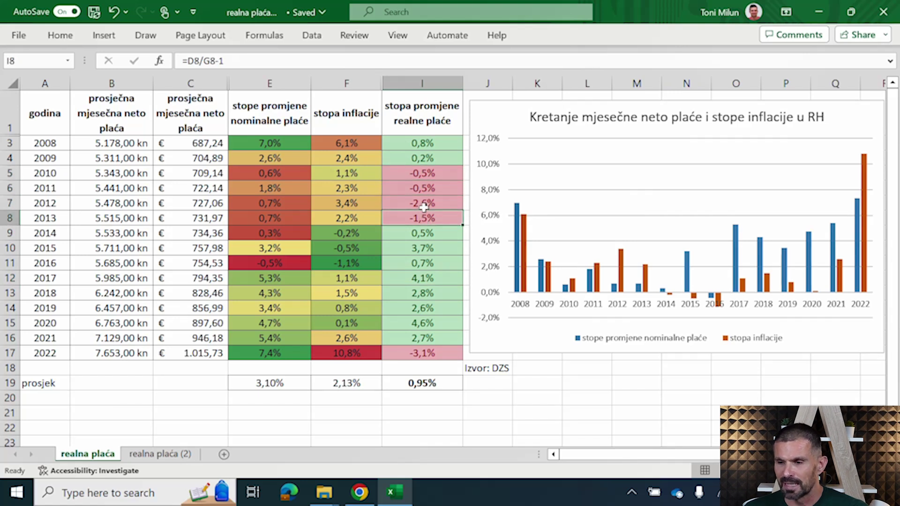
drag(419, 174, 418, 210)
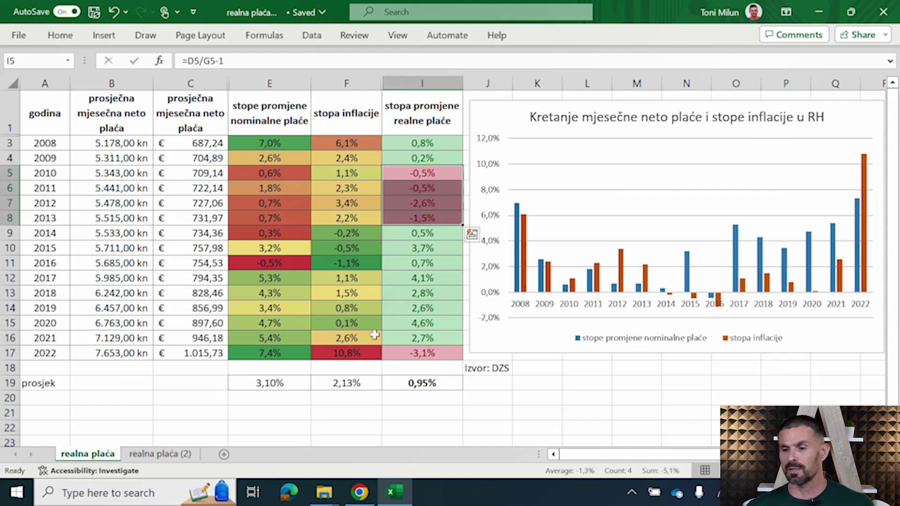
click(423, 353)
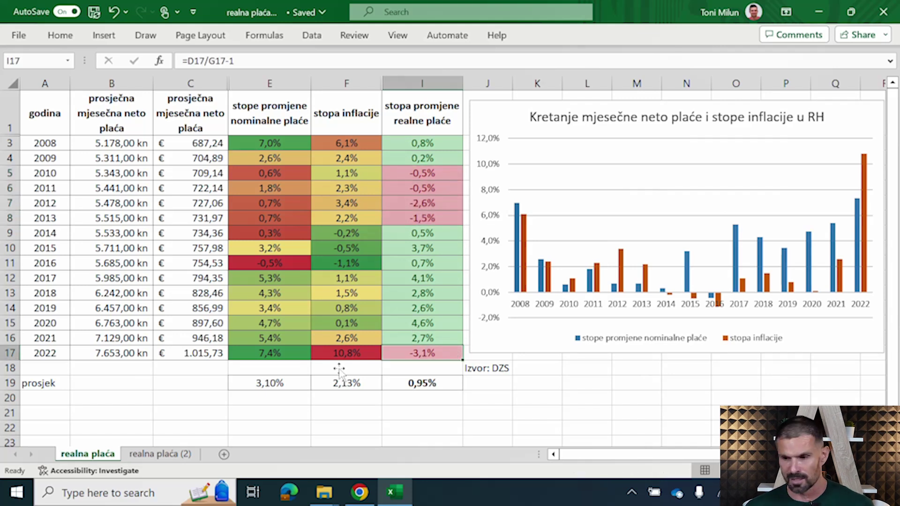
click(286, 354)
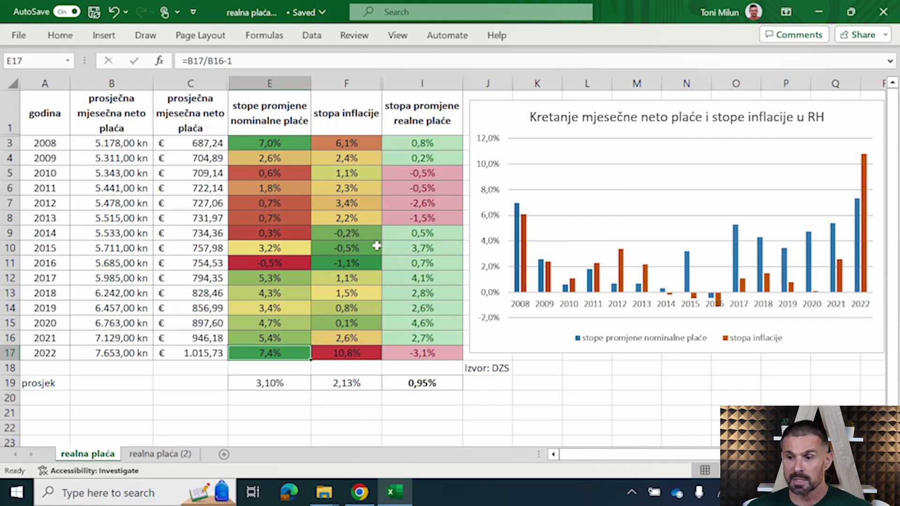
- Inspect the prosjek row's averages for nominal pay change, inflation and real pay change
click(286, 385)
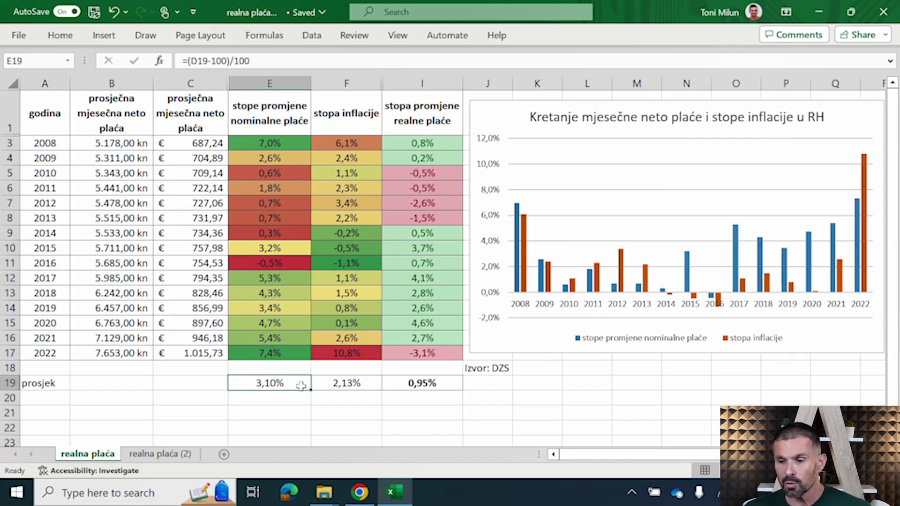
click(348, 385)
click(412, 383)
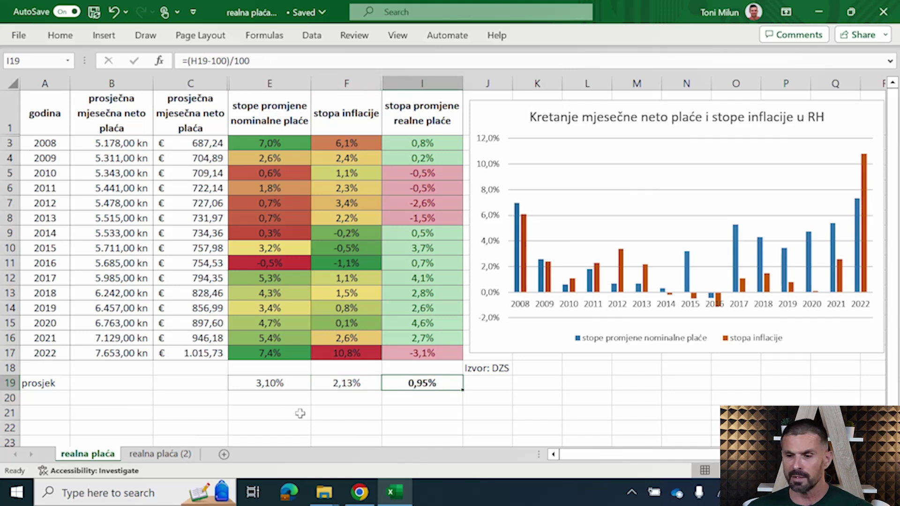
click(278, 385)
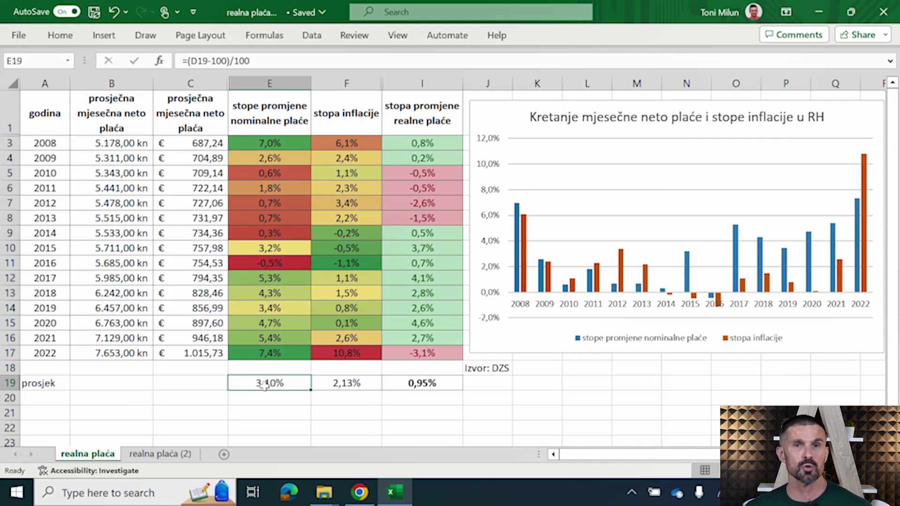
click(355, 381)
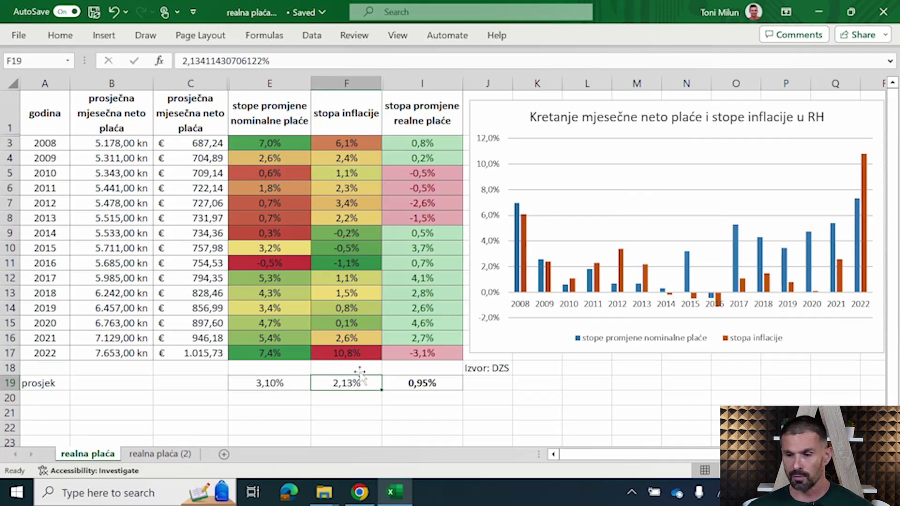
- Compare the 2022 inflation rate with the 2014 to 2020 rates and check the average real pay change
click(346, 354)
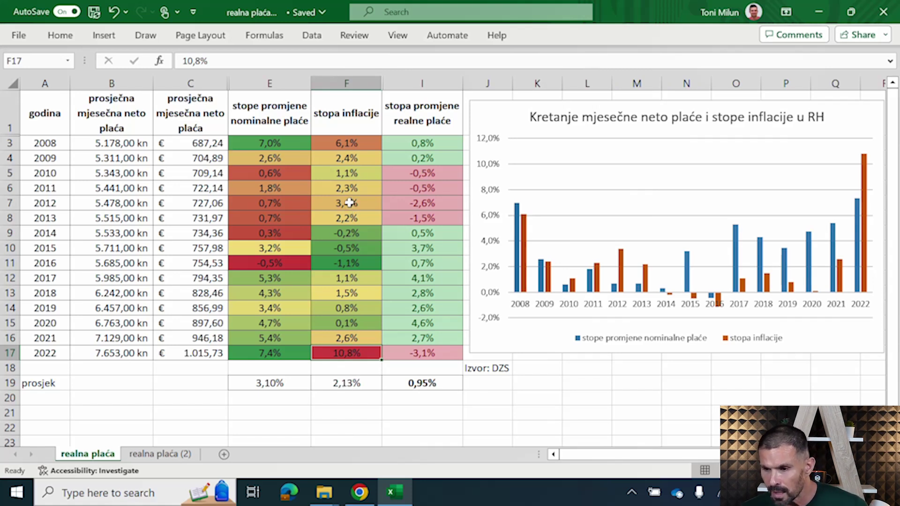
drag(345, 229, 347, 320)
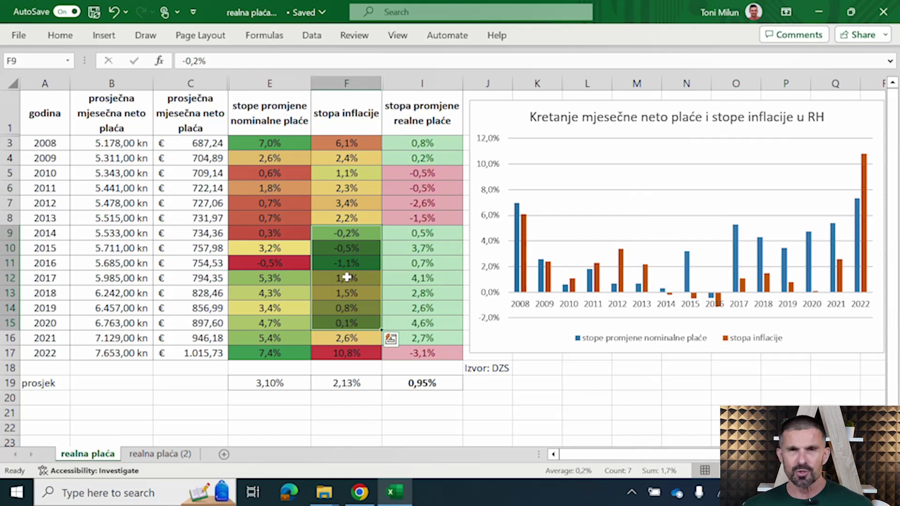
click(431, 385)
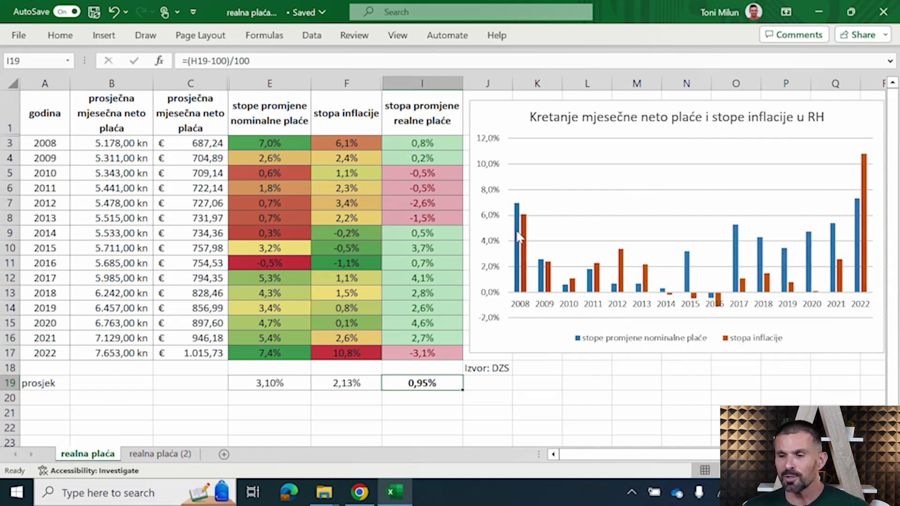
- Examine the pay and inflation bars in the chart and the real pay change rates for 2017 to 2021
mouse_move(529, 236)
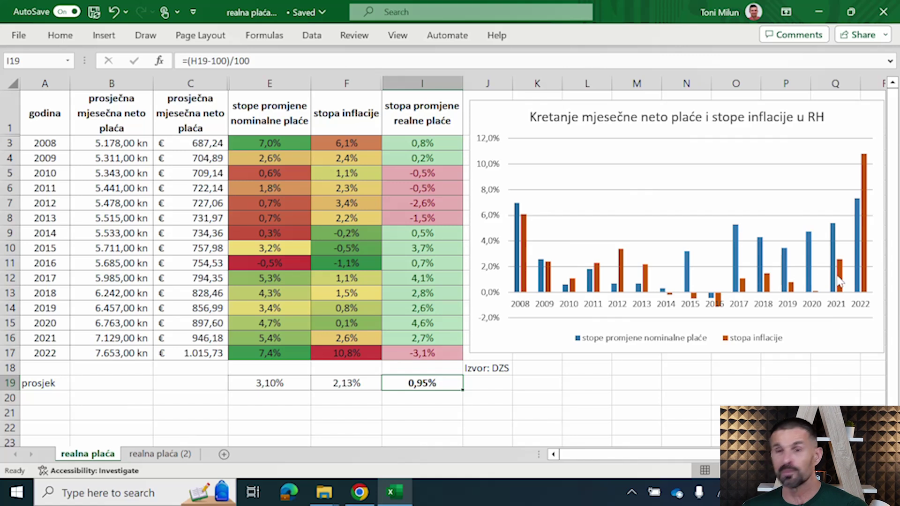
drag(423, 278, 421, 337)
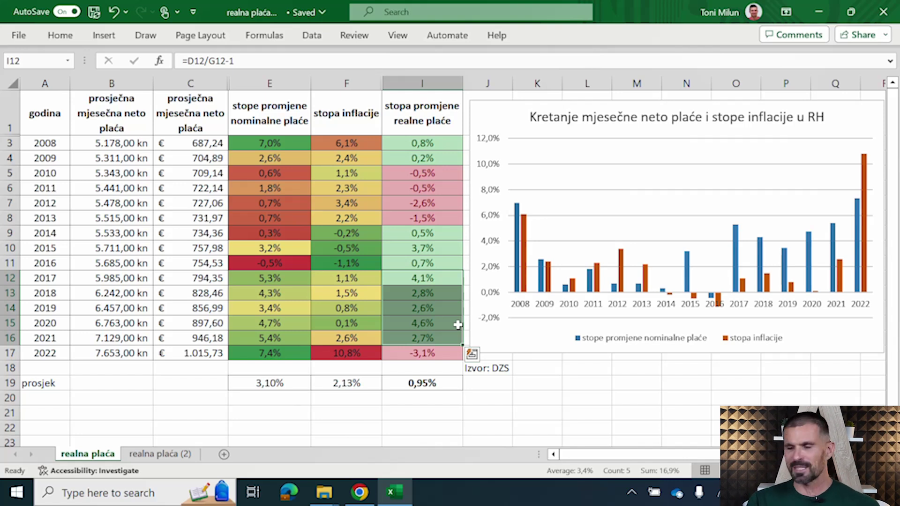
click(430, 294)
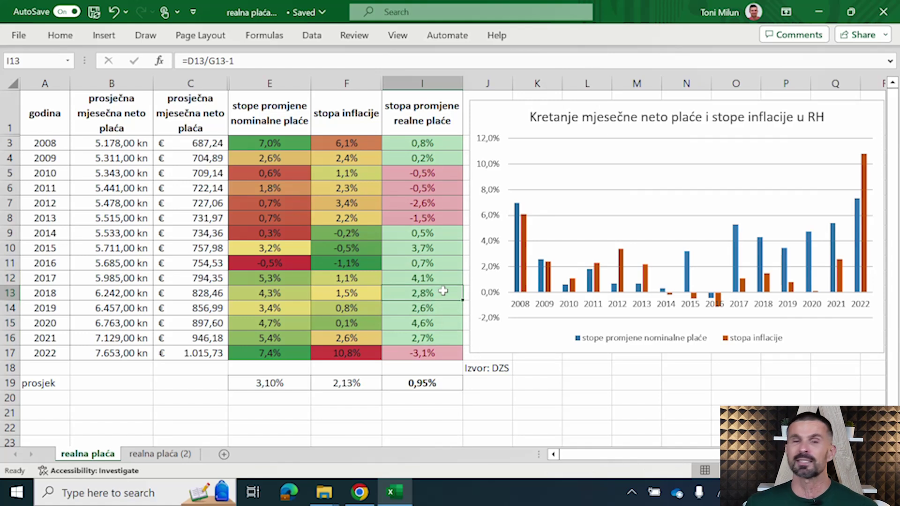